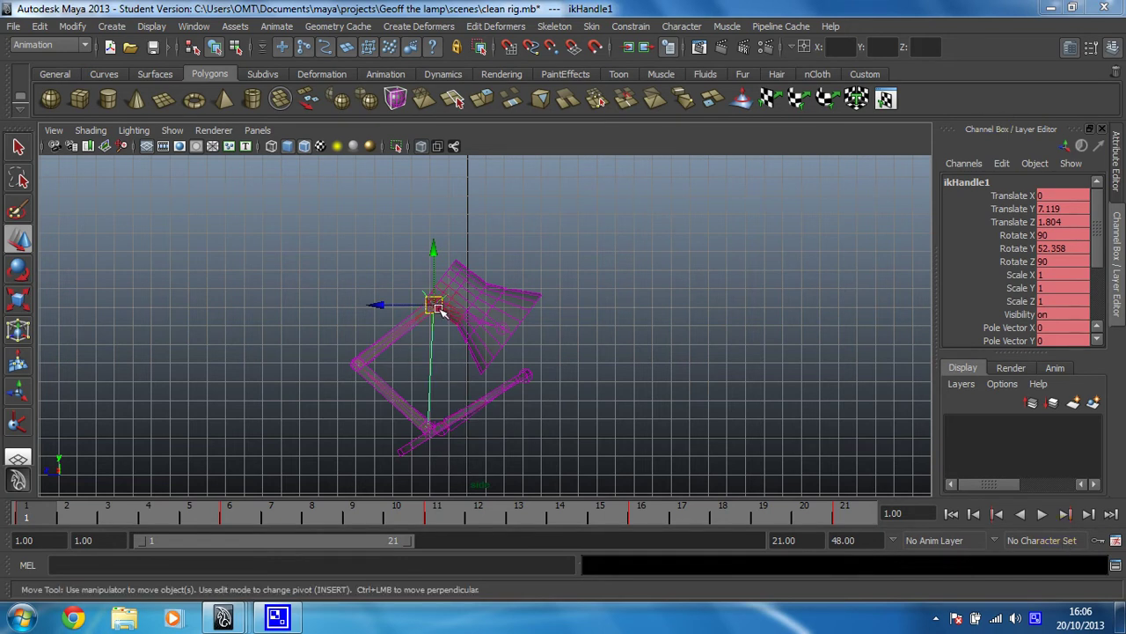
Step: Try moving the lamp's IK handle, joint1 and joint5 one at a time, undoing each move
drag(436, 304, 464, 169)
key(ctrl+z)
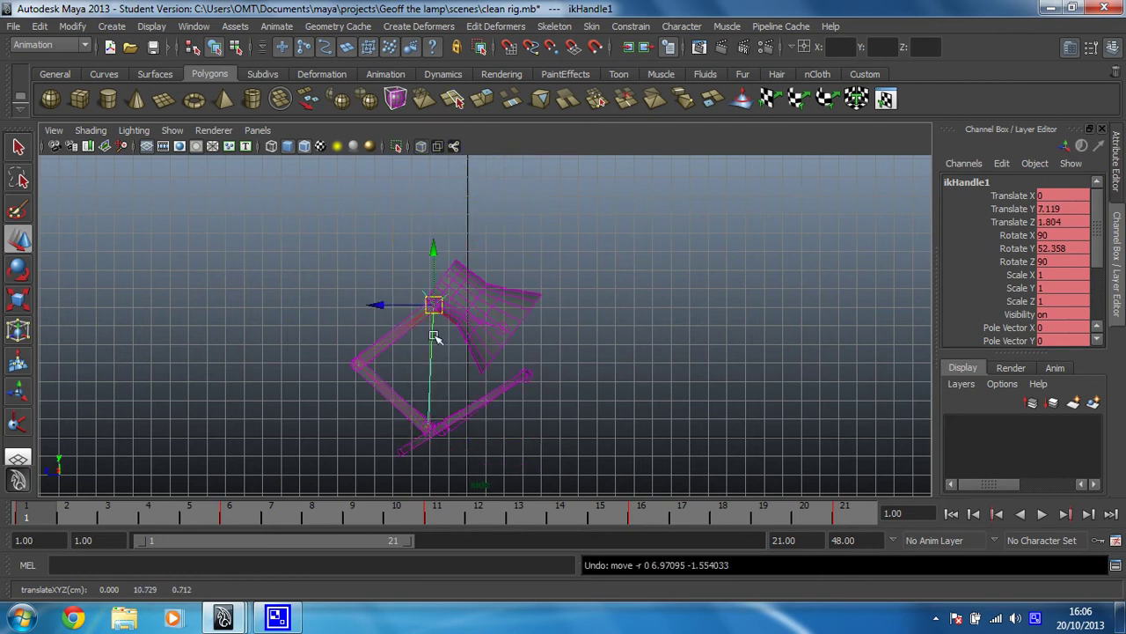
click(431, 428)
drag(430, 429, 461, 214)
key(ctrl+z)
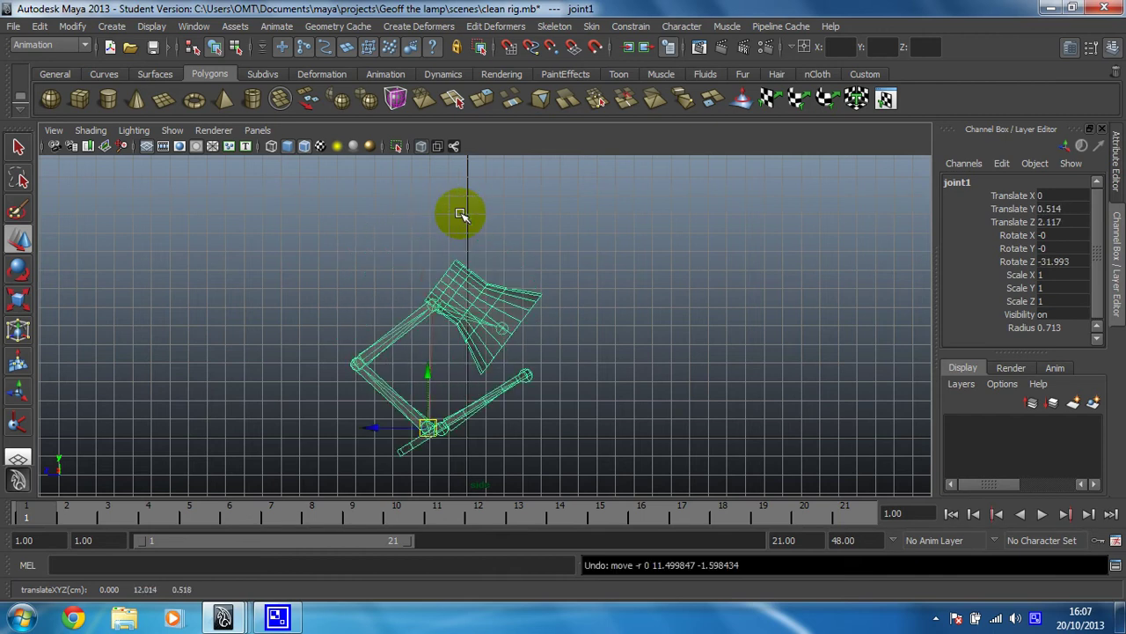
click(440, 430)
drag(440, 429, 711, 267)
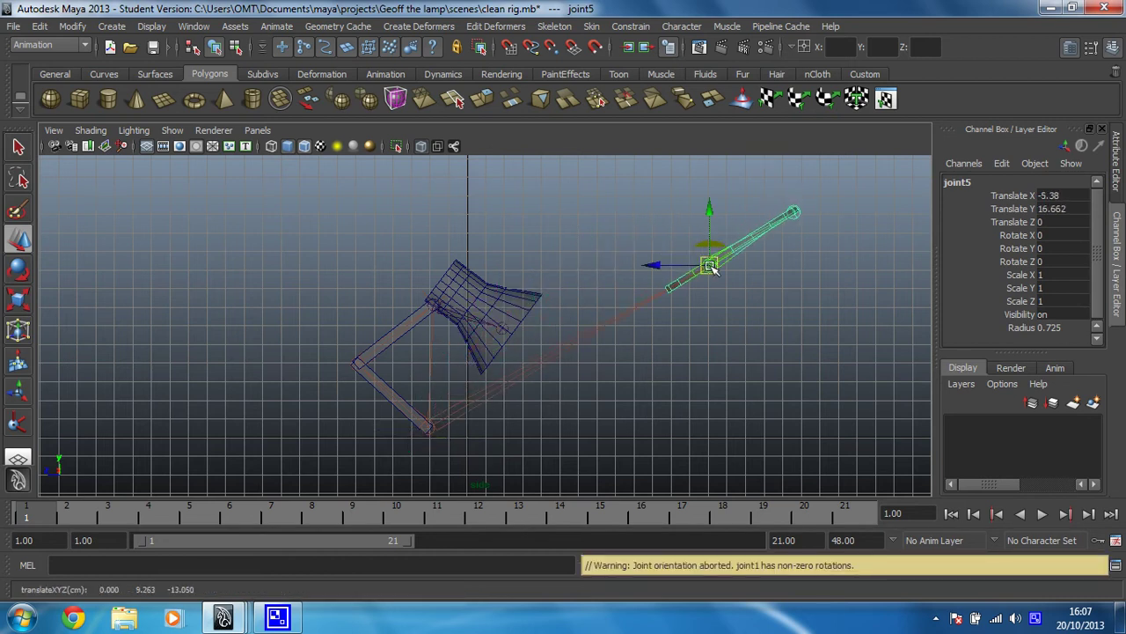
key(ctrl+z)
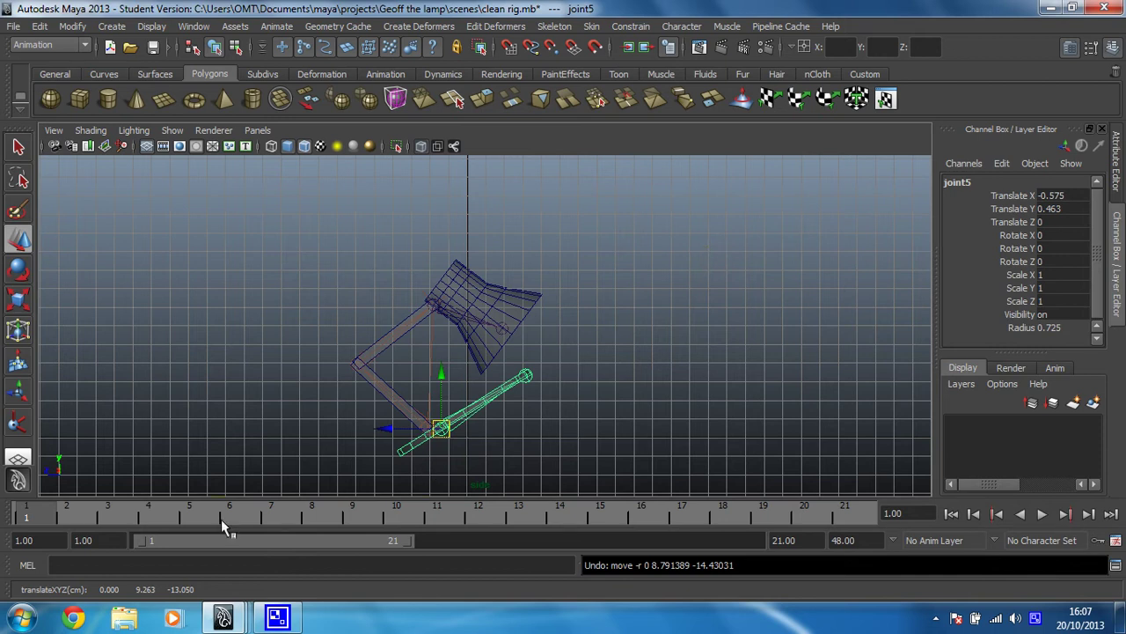
click(272, 389)
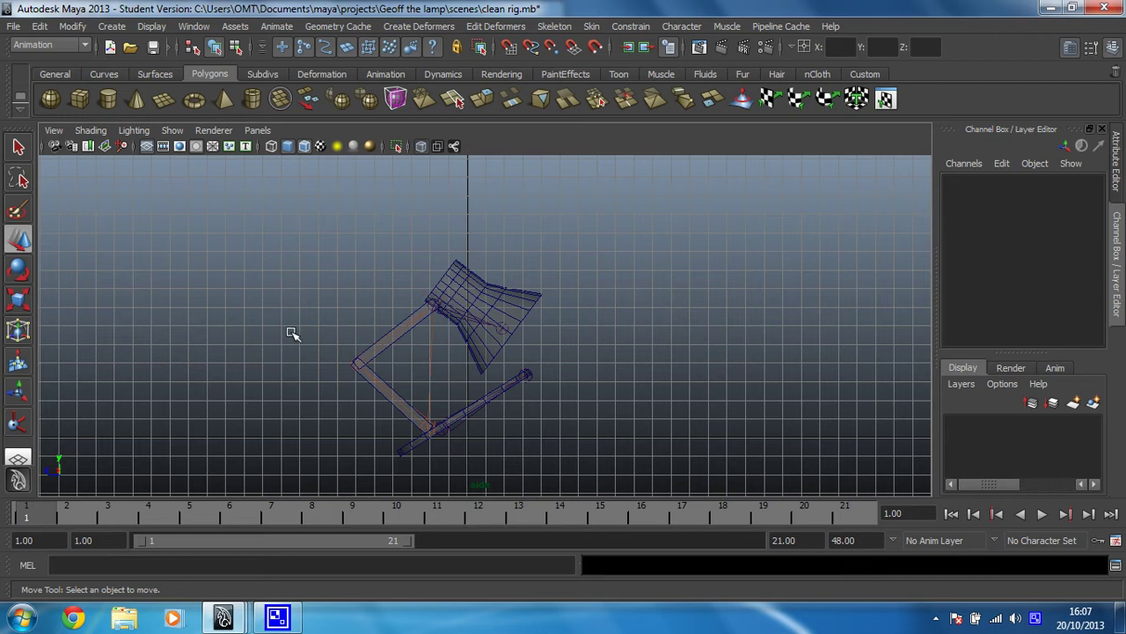
Step: Open the Outliner, shrink its window and place it clear of the lamp in the viewport
click(222, 212)
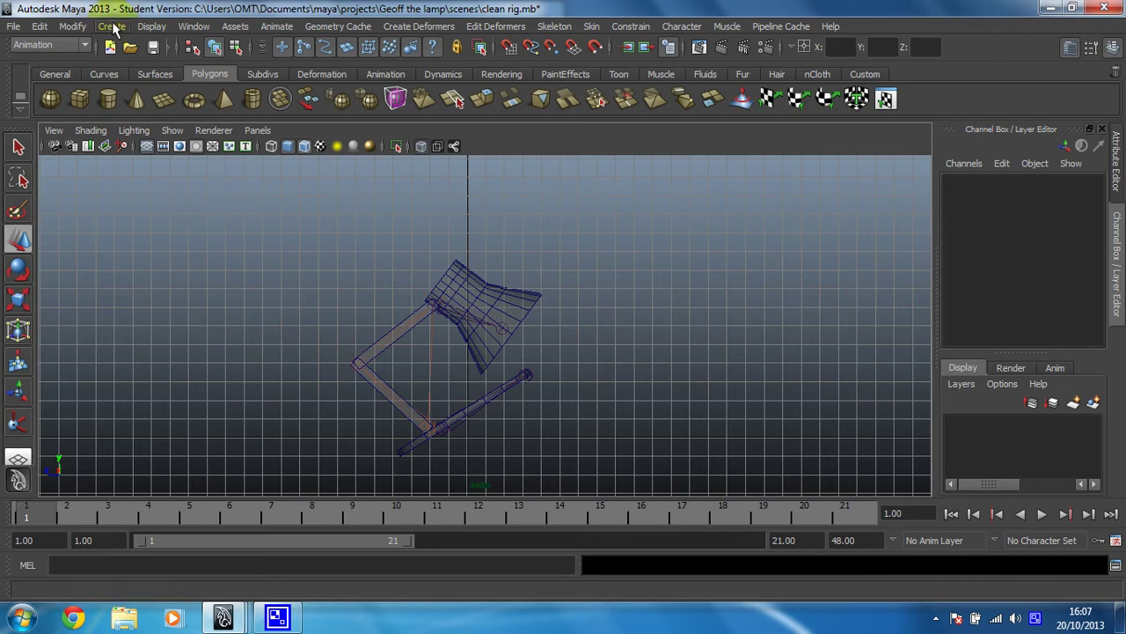
click(188, 26)
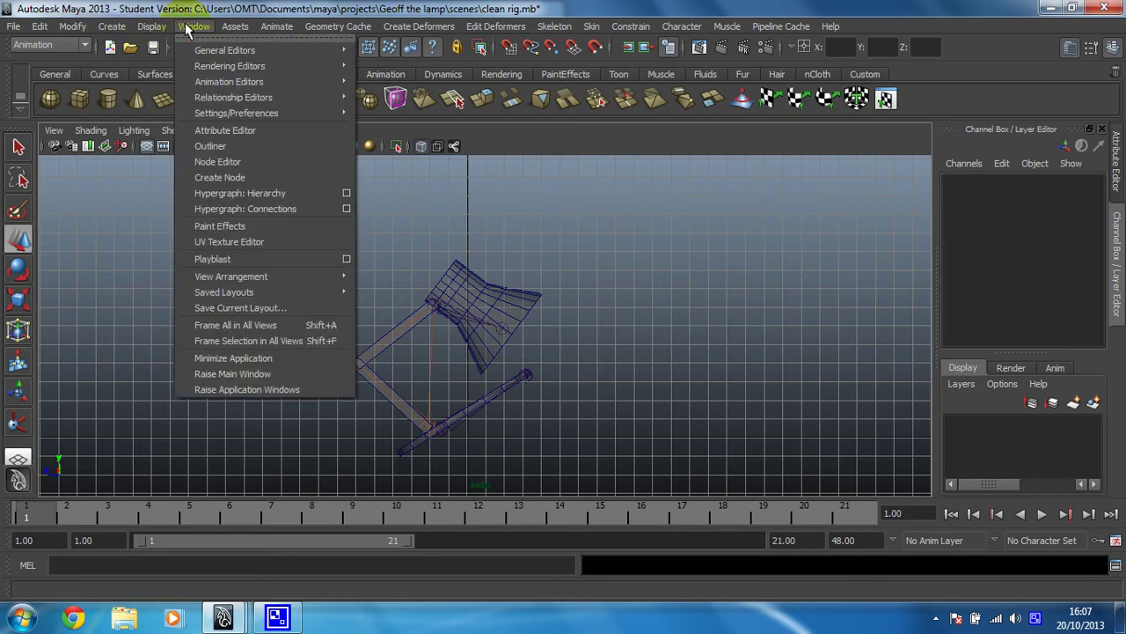
click(217, 150)
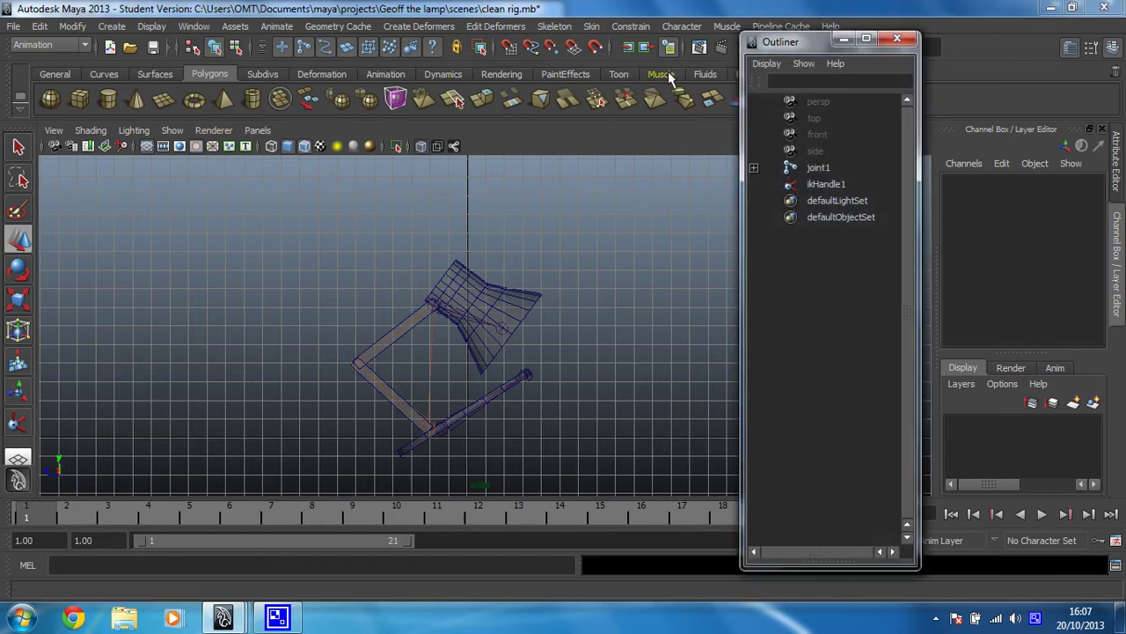
drag(915, 569, 948, 349)
drag(818, 42, 938, 166)
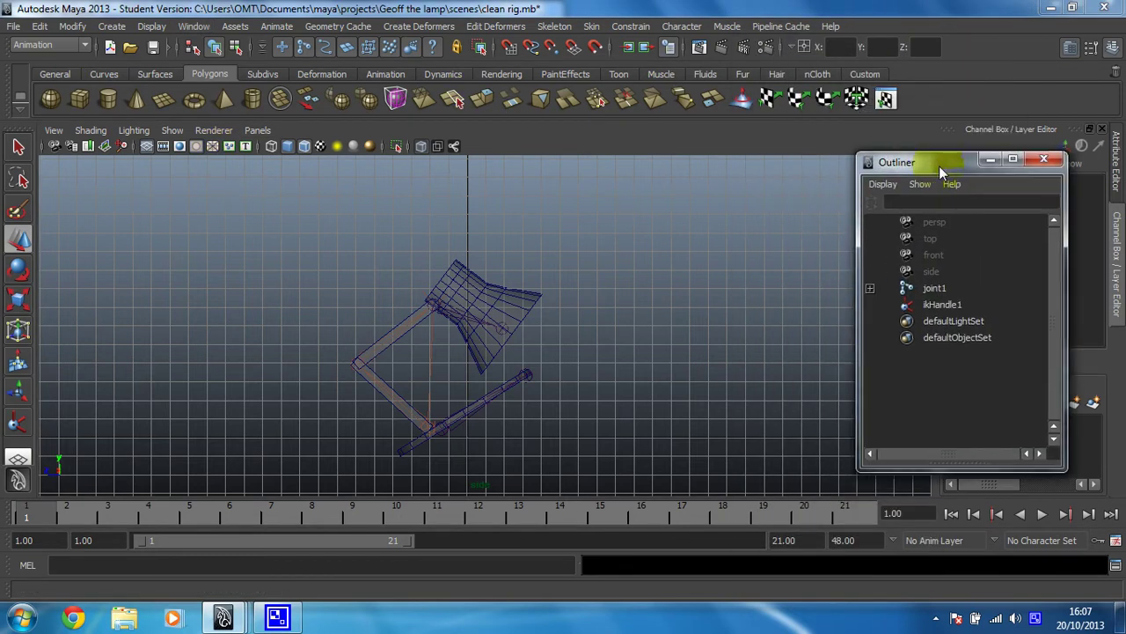
Step: Examine the joint hierarchy under joint1 in the Outliner, including the joint5 branch, and collapse it again
click(875, 292)
click(876, 308)
click(875, 324)
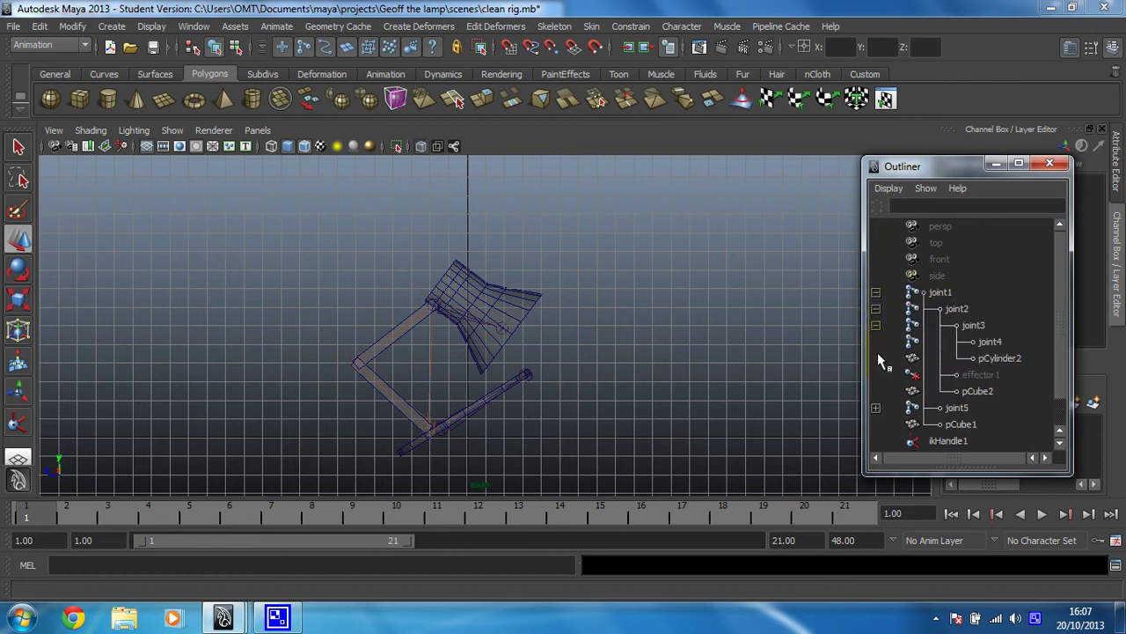
click(876, 408)
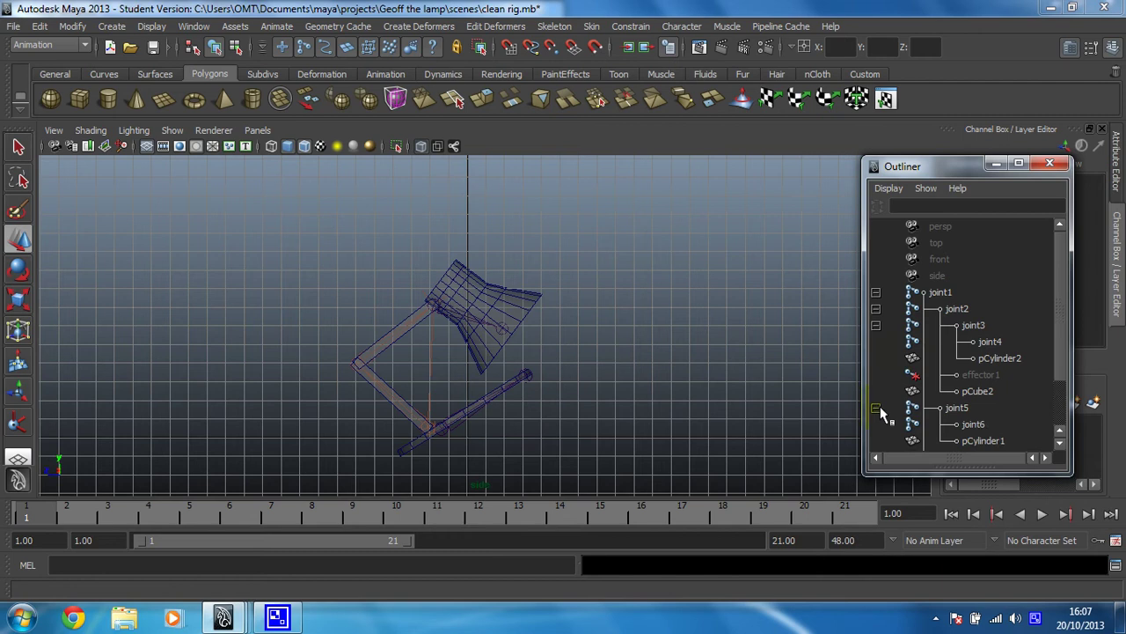
click(876, 409)
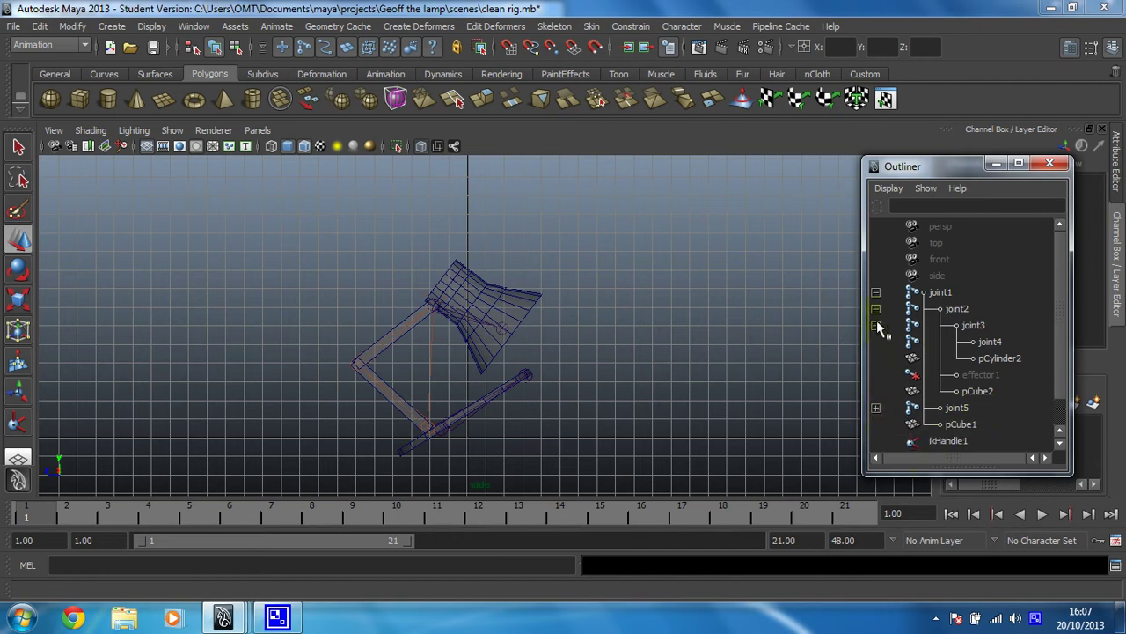
click(875, 325)
click(876, 309)
click(876, 292)
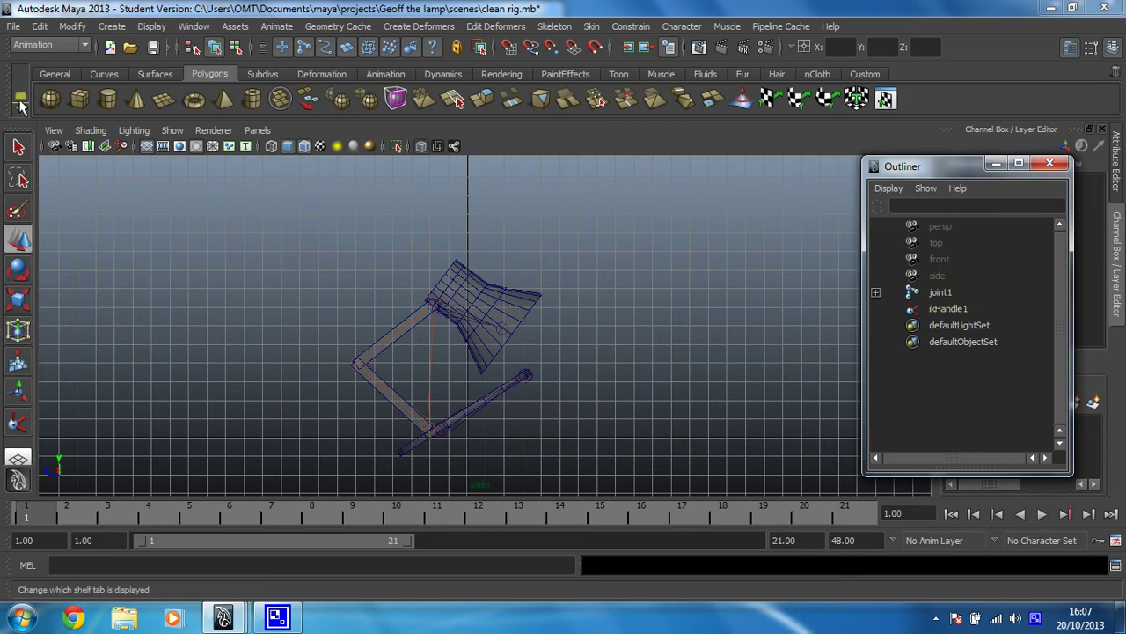
Step: Select everything in the scene and group joint1 and ikHandle1 together
click(40, 25)
click(97, 293)
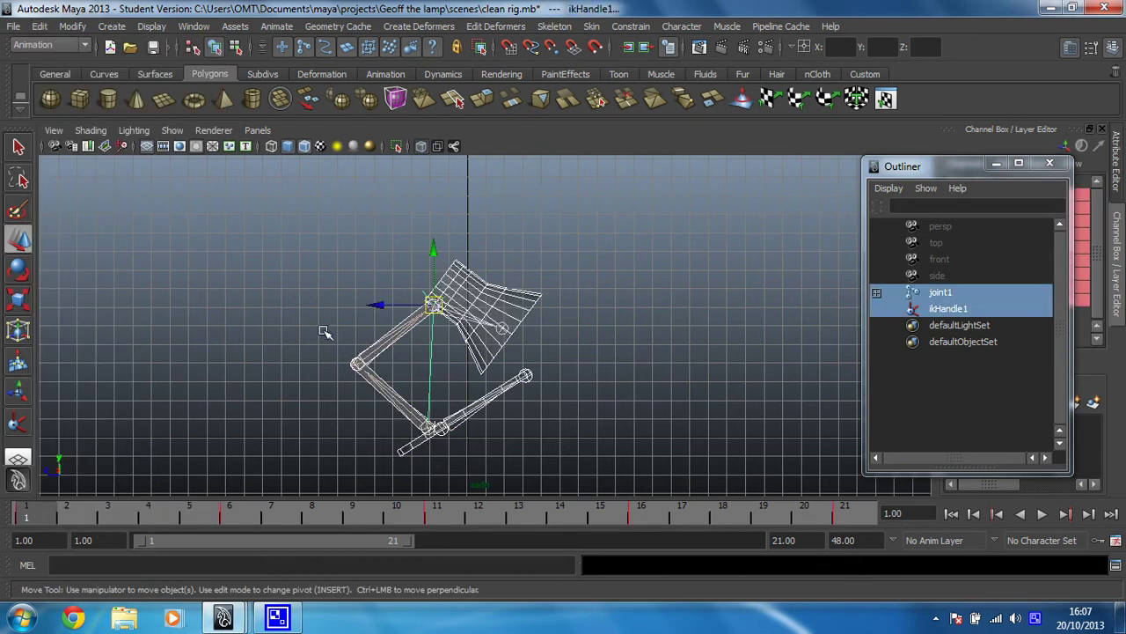
drag(938, 292, 938, 310)
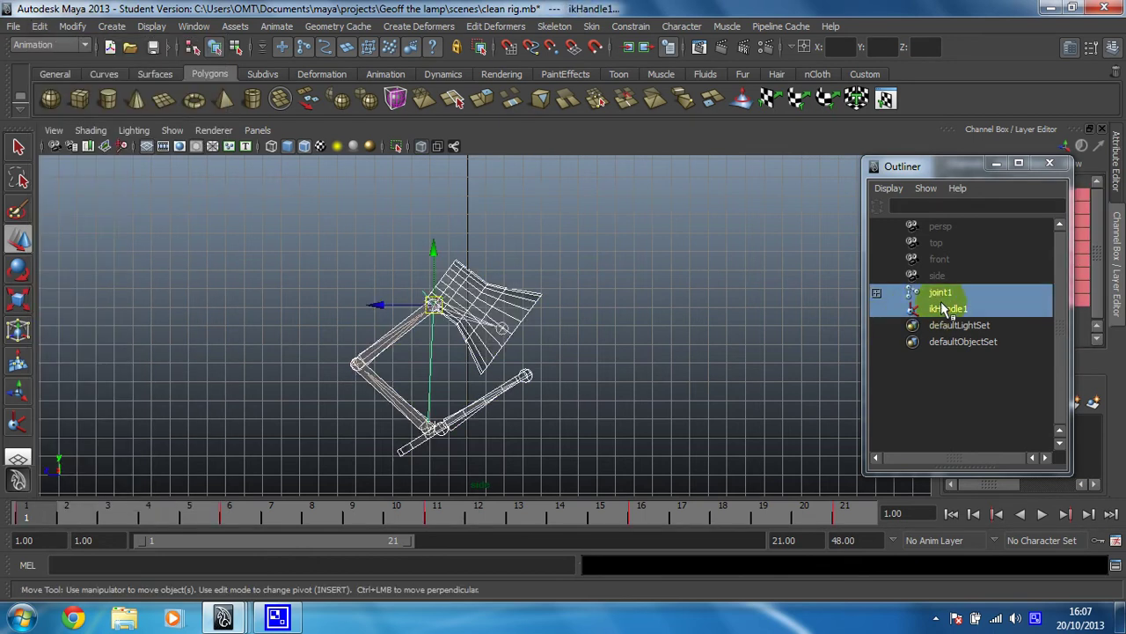
click(39, 26)
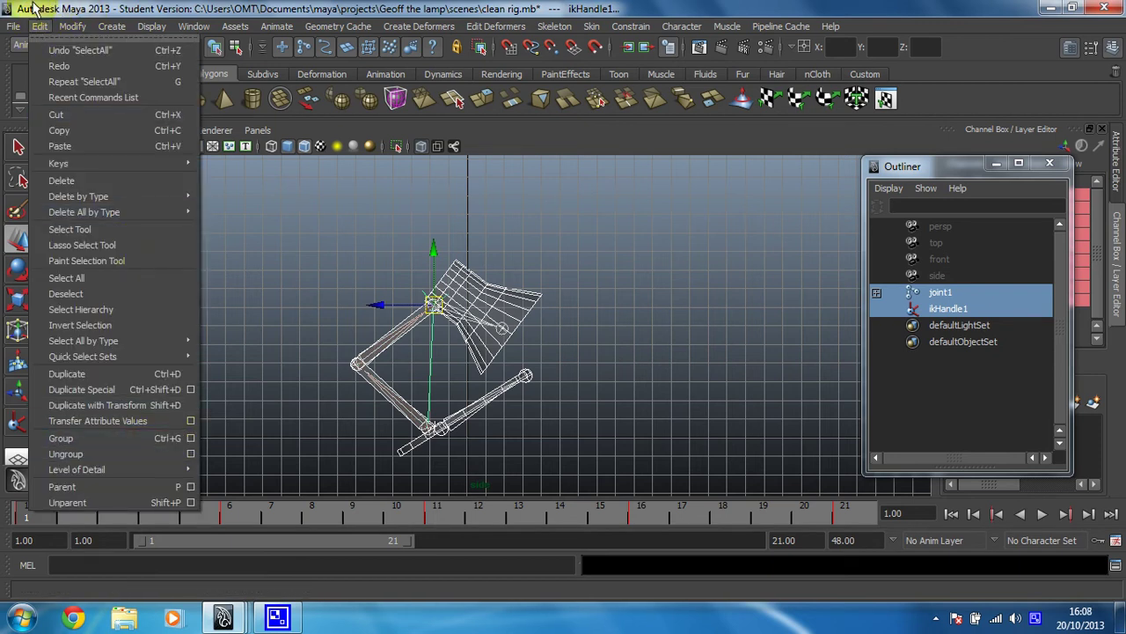
click(39, 26)
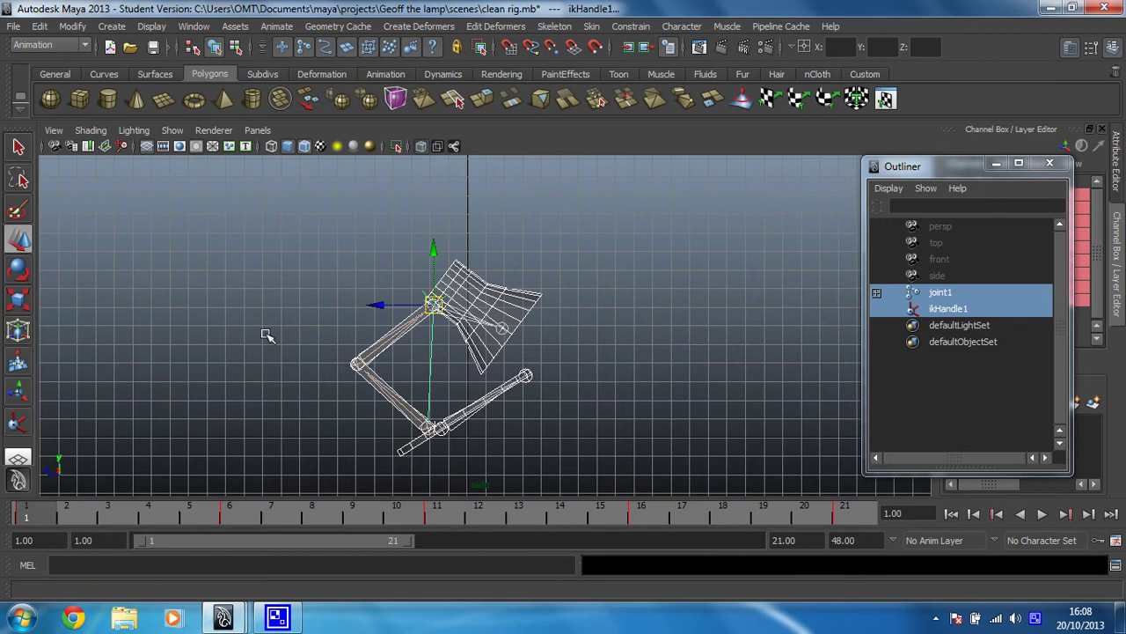
key(ctrl+g)
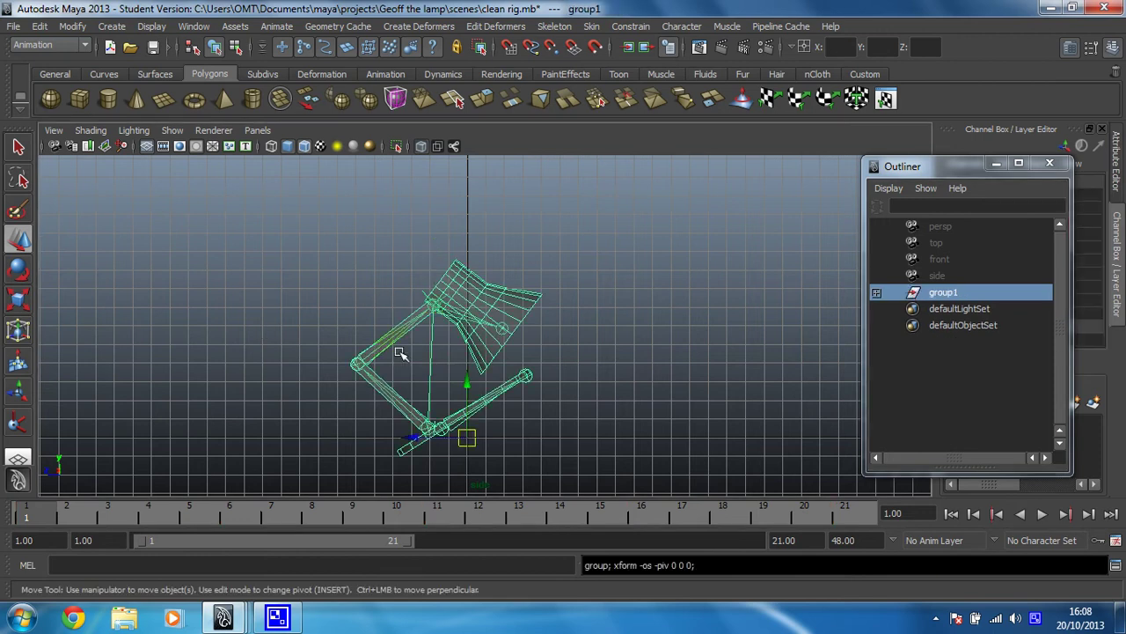
middle_drag(902, 299, 432, 484)
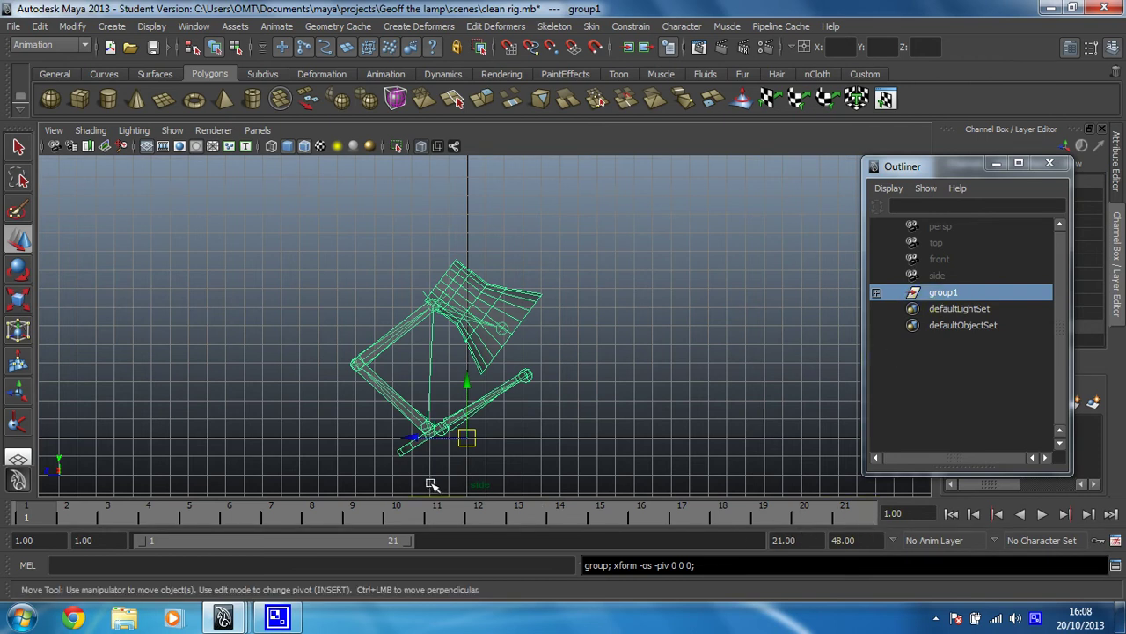
Step: Rename the new group containing the lamp rig as Height_Animation
click(589, 356)
click(432, 305)
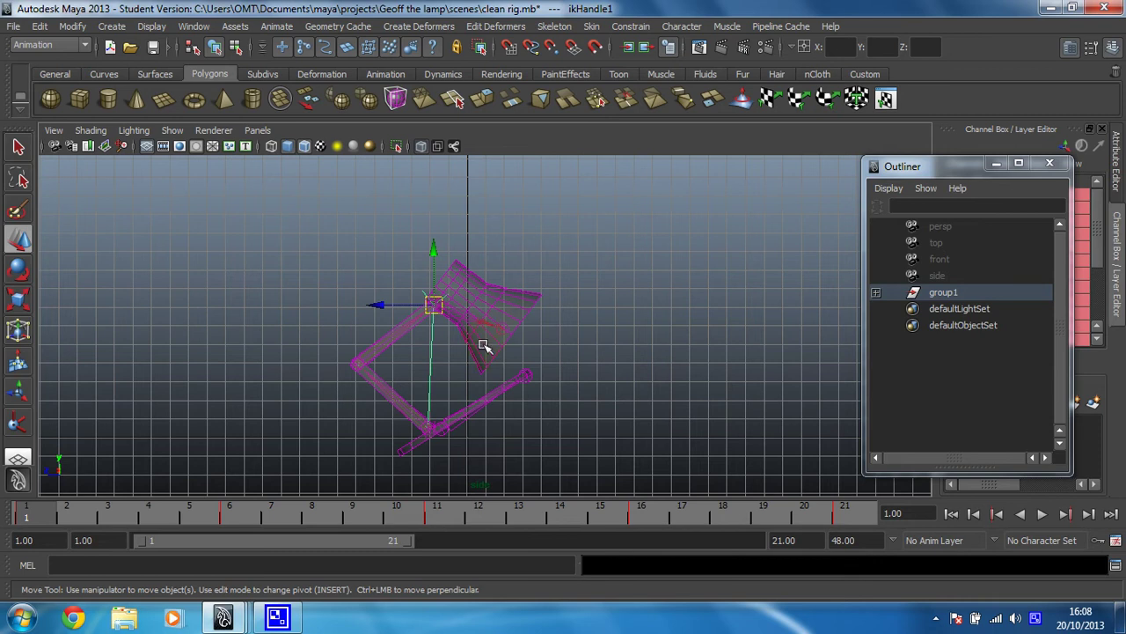
click(940, 294)
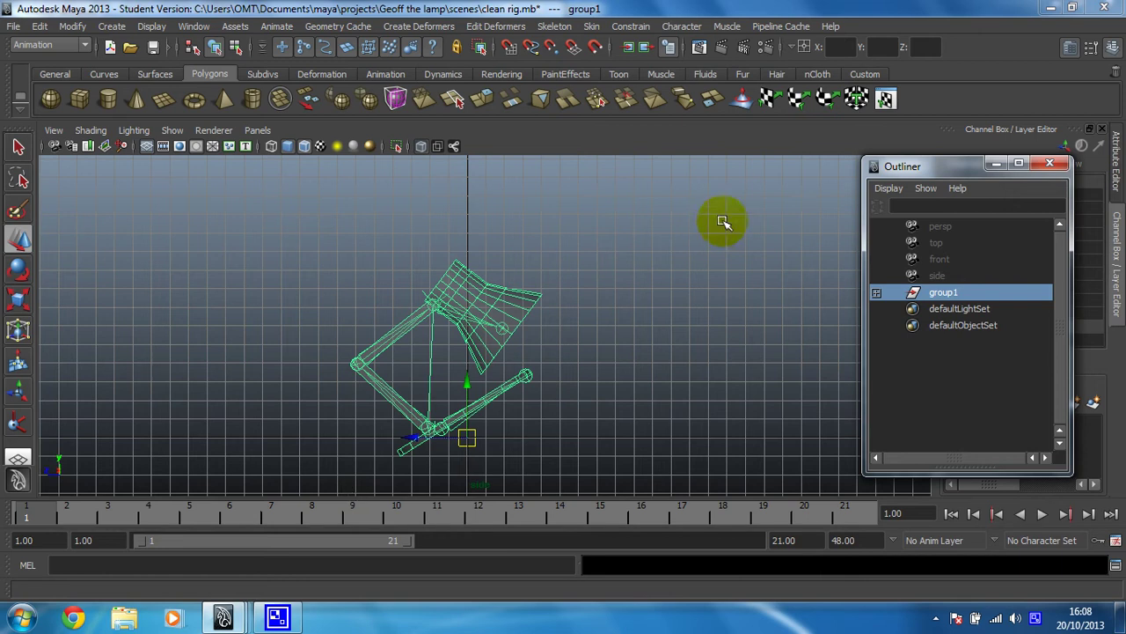
double_click(942, 295)
text(H)
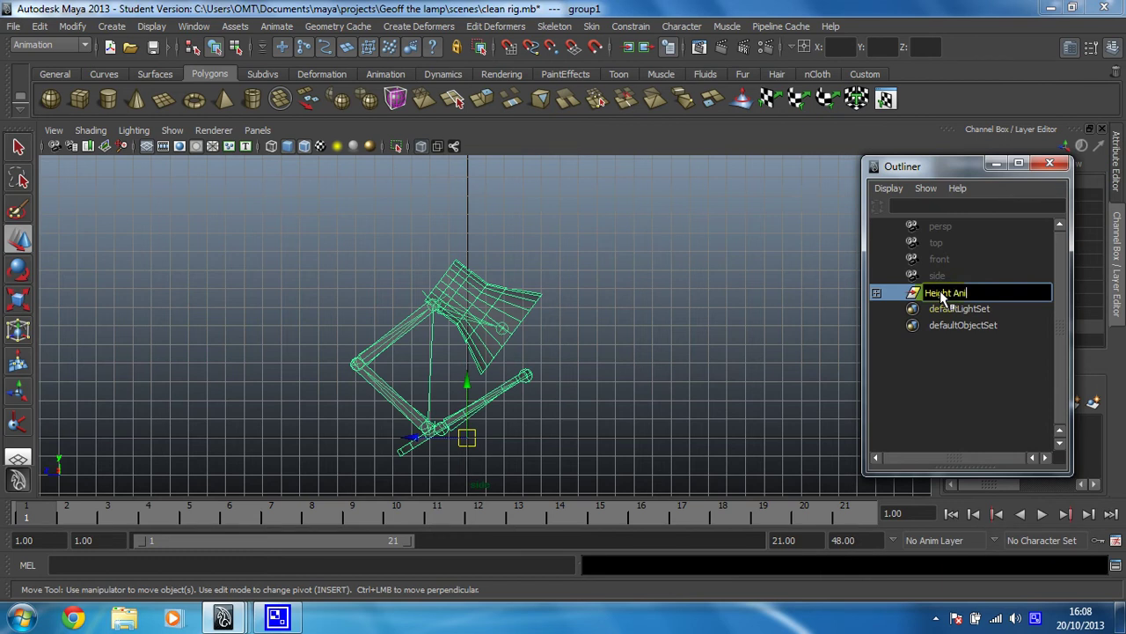
text(eight_Animation)
key(Return)
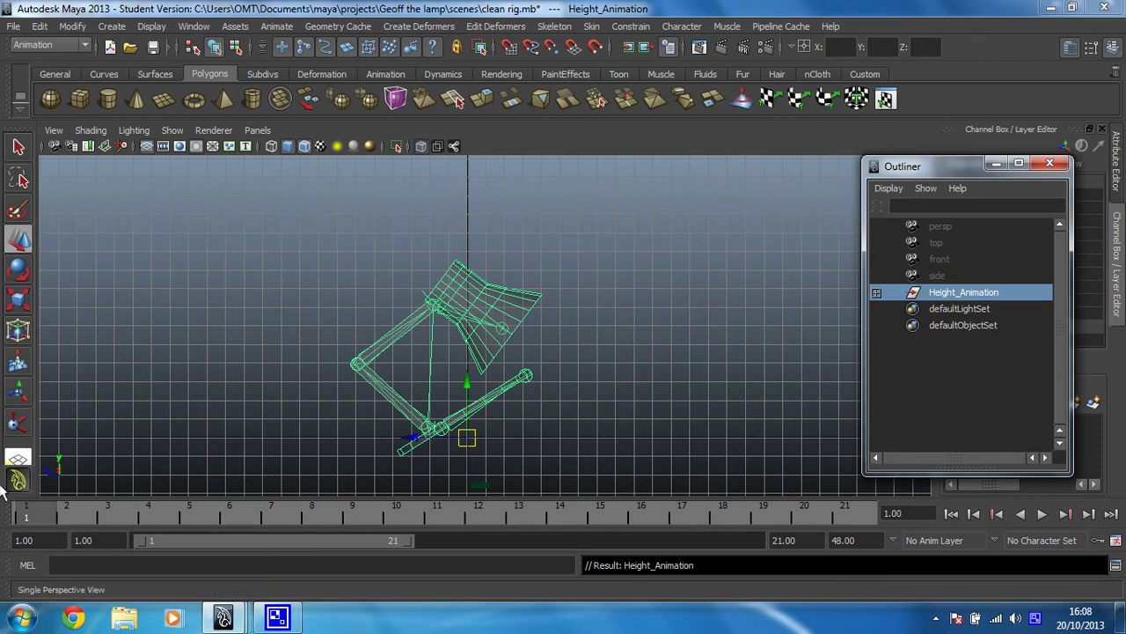
Step: Key the Height_Animation group on the ground at frame 1 and raised vertically at frame 6
click(29, 514)
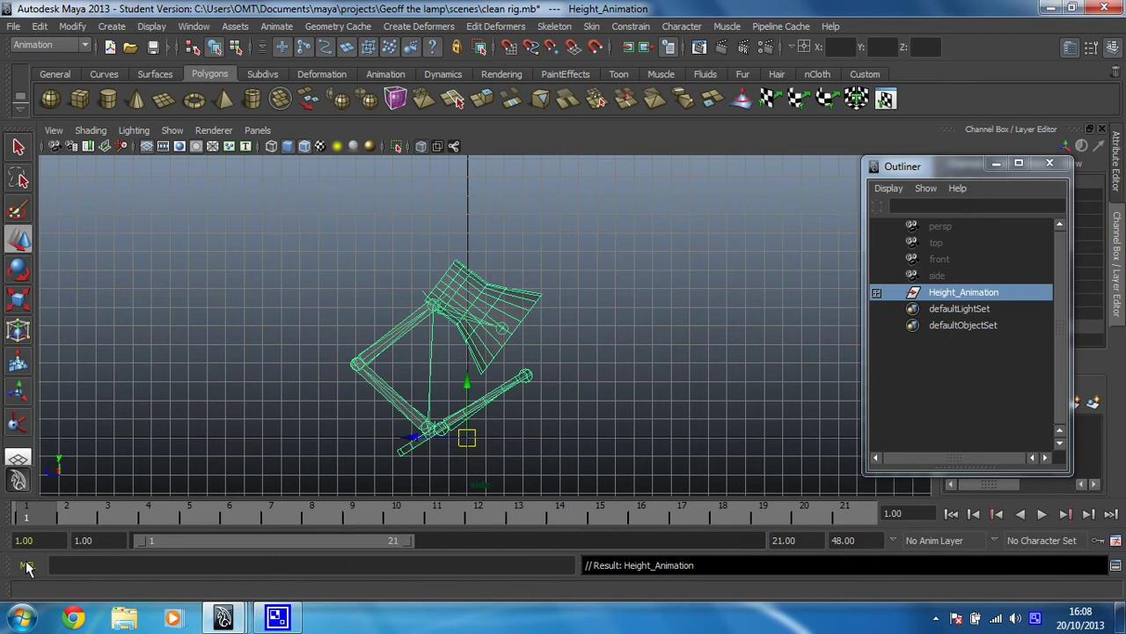
key(s)
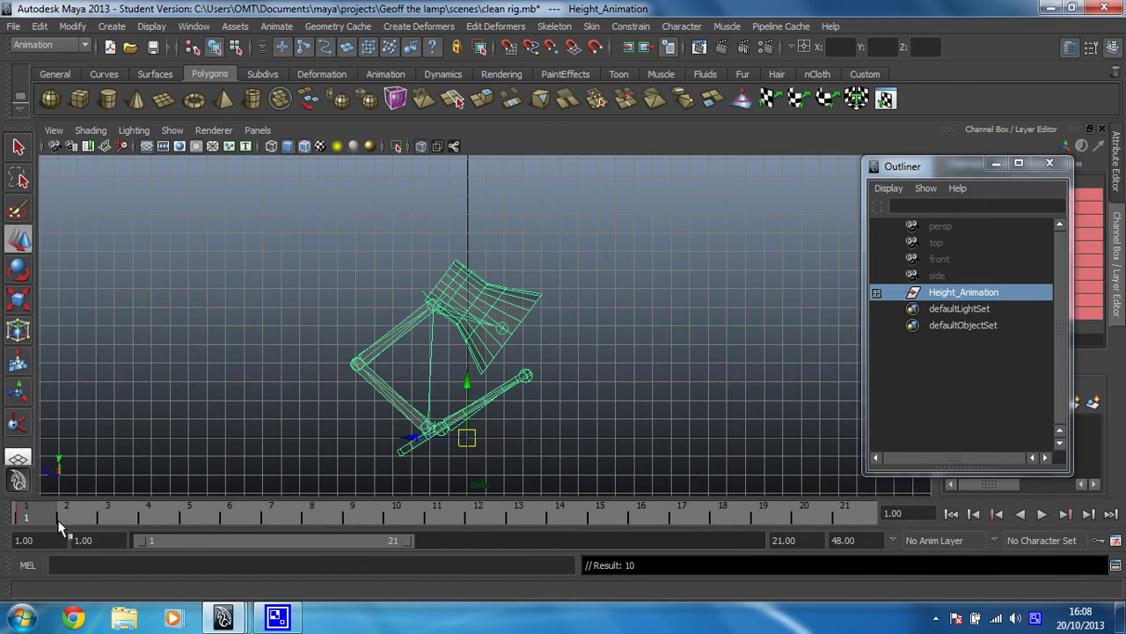
click(242, 515)
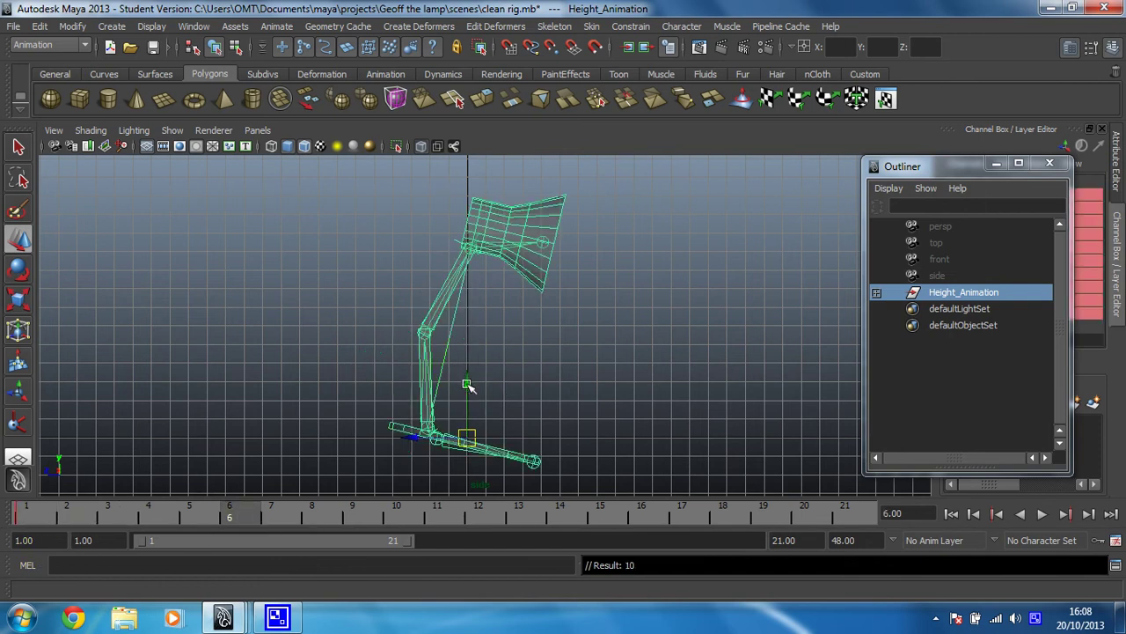
mouse_move(467, 385)
mouse_down()
mouse_move(480, 319)
mouse_move(480, 370)
mouse_up()
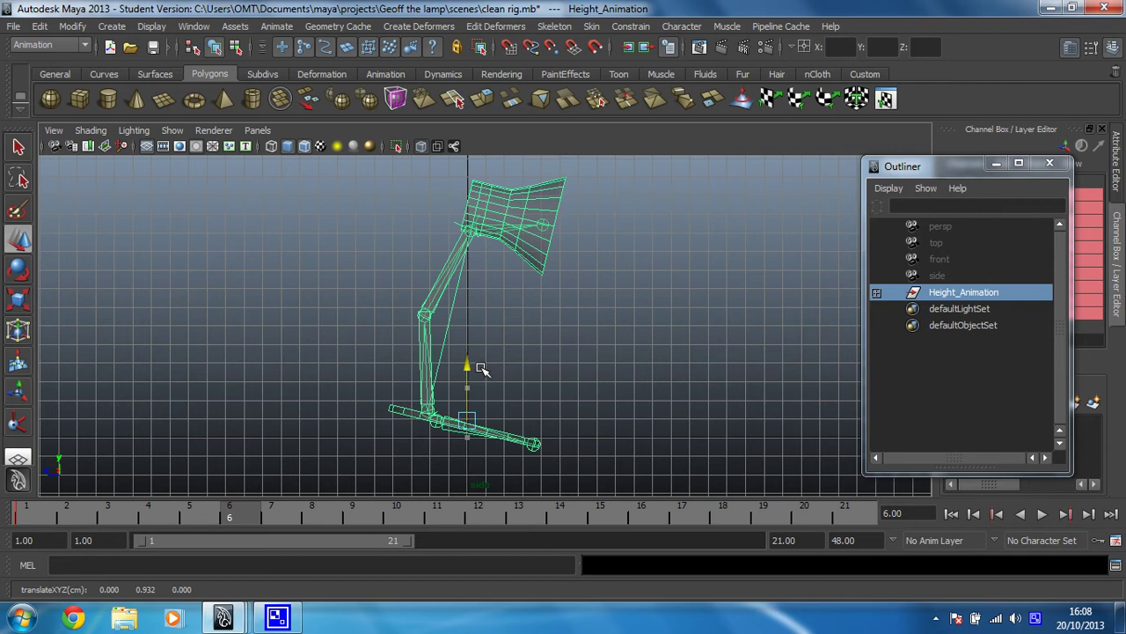
key(ctrl+z)
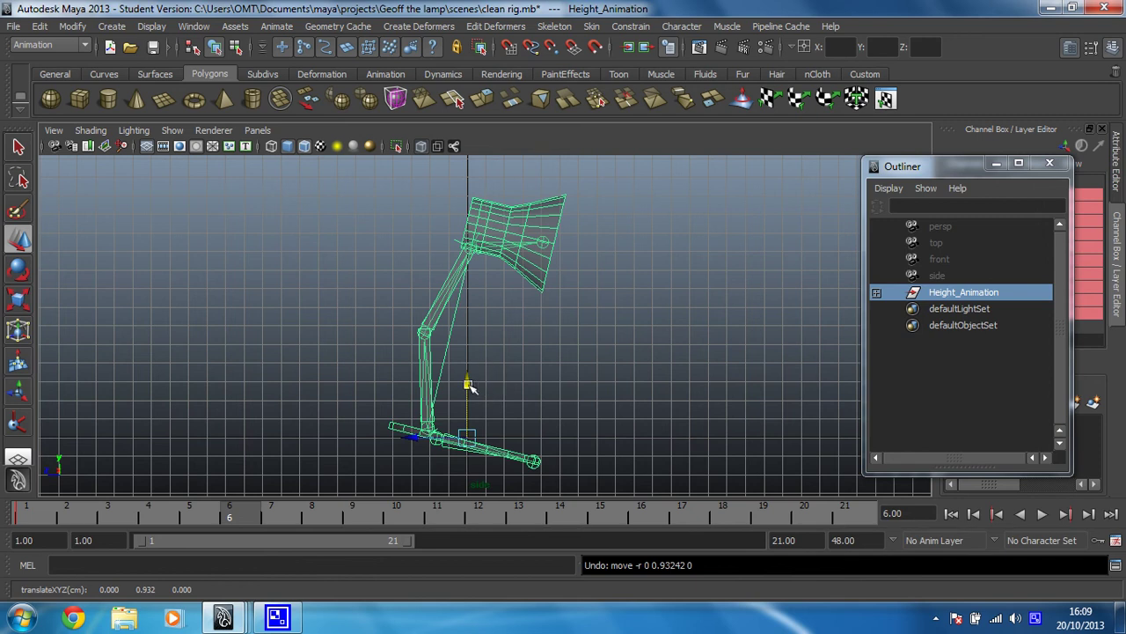
drag(467, 382, 474, 322)
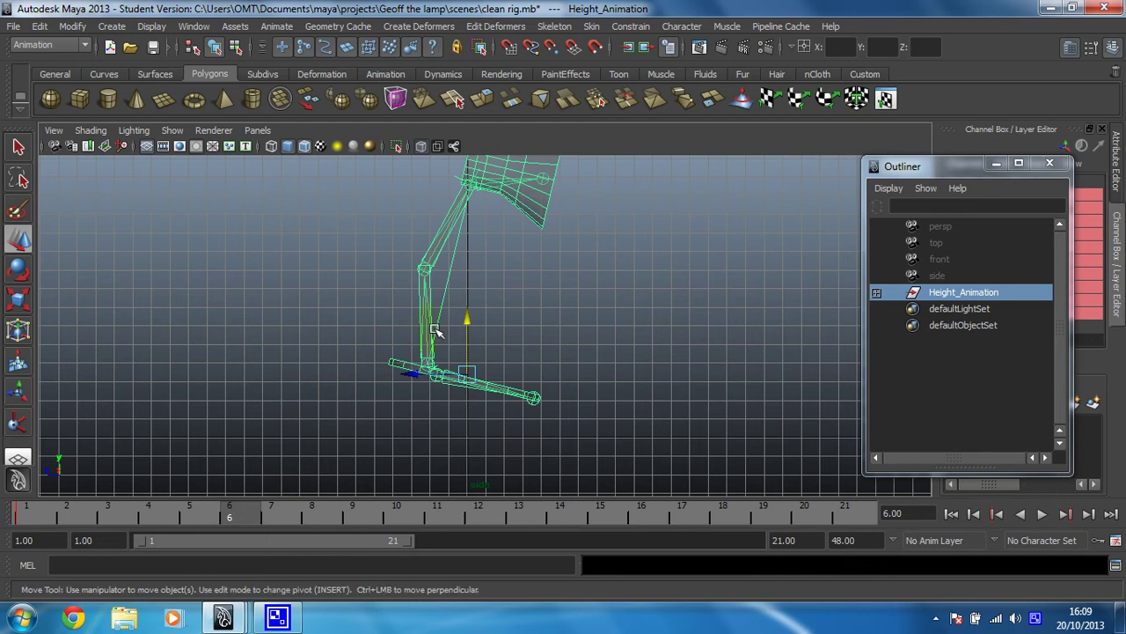
alt+right_drag(490, 309, 270, 308)
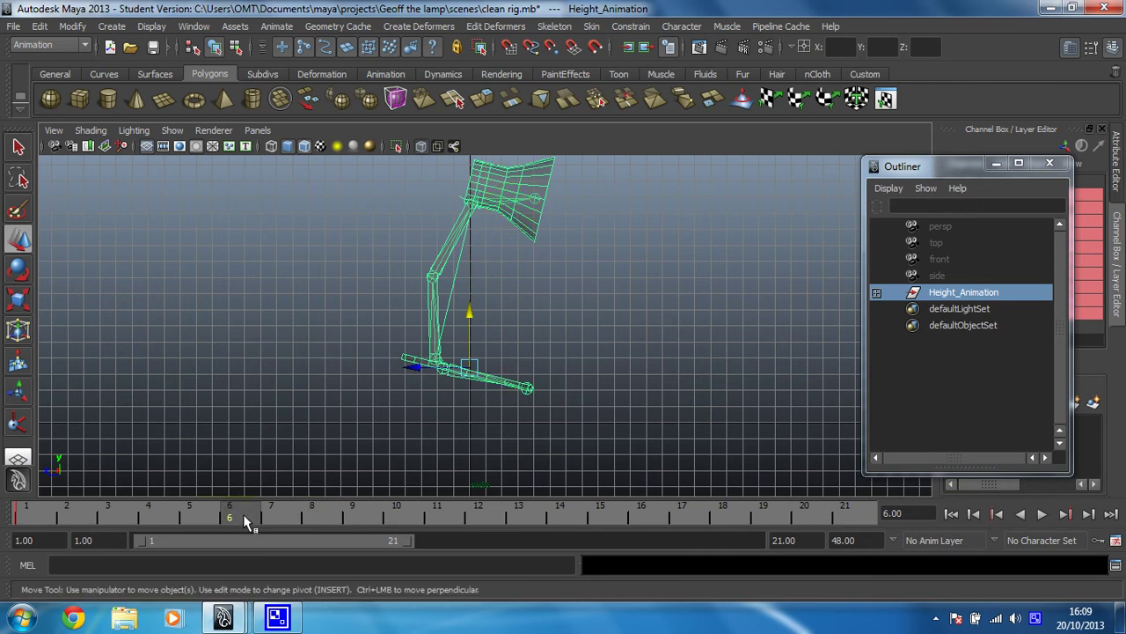
key(s)
Step: At frame 11, raise the Height_Animation group to about 6.24 cm, key it, and play back the motion from frame 1
click(439, 506)
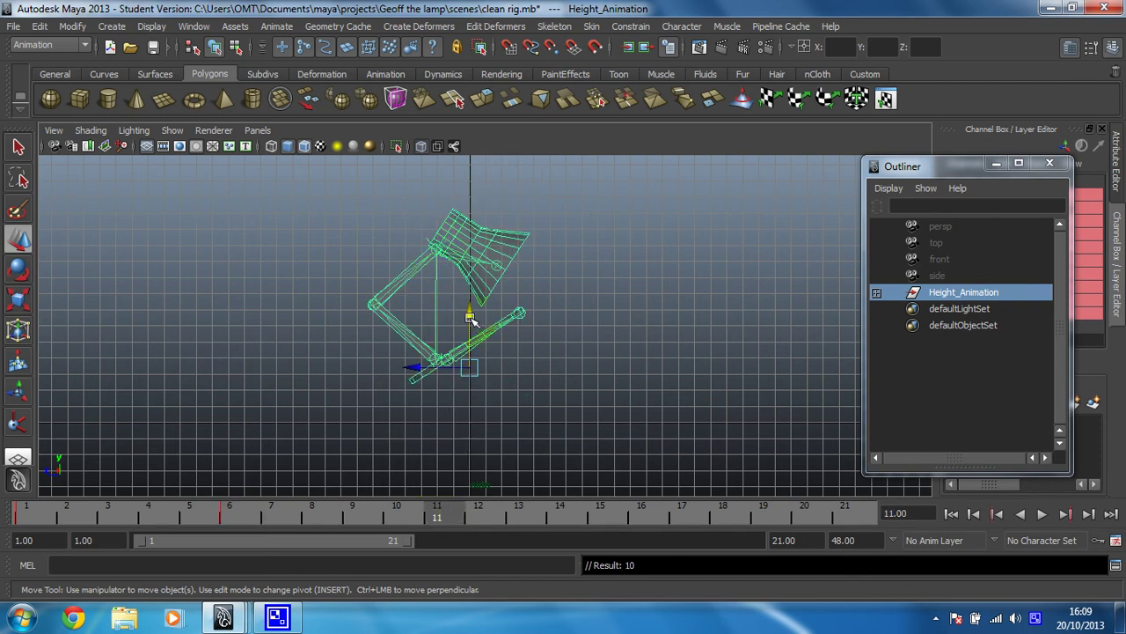
drag(469, 314, 467, 269)
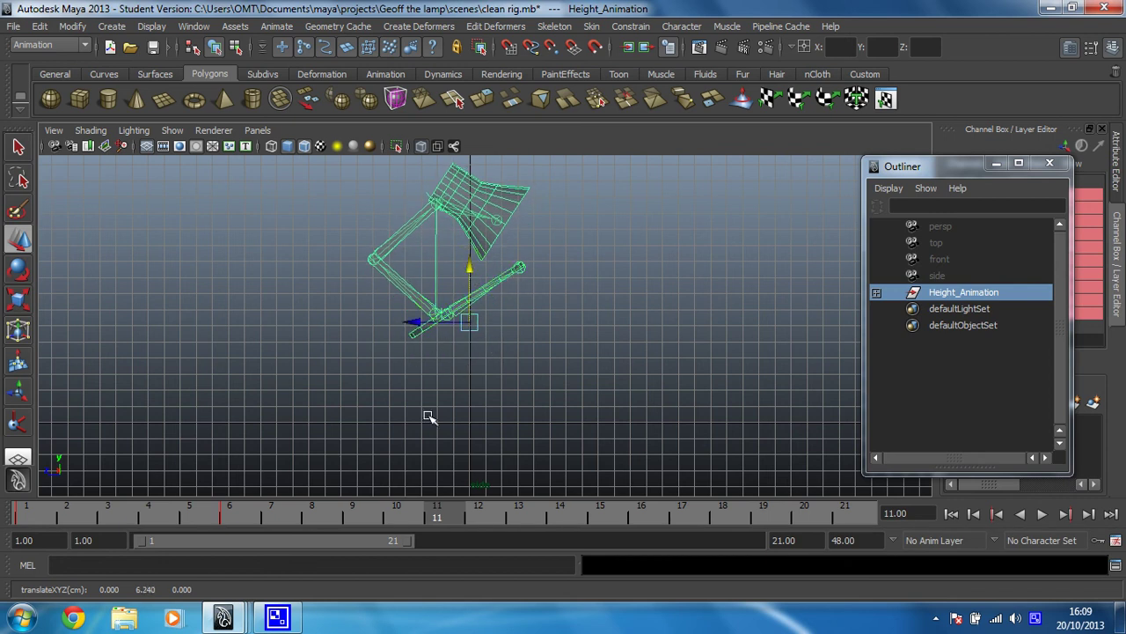
key(s)
click(42, 516)
key(alt+v)
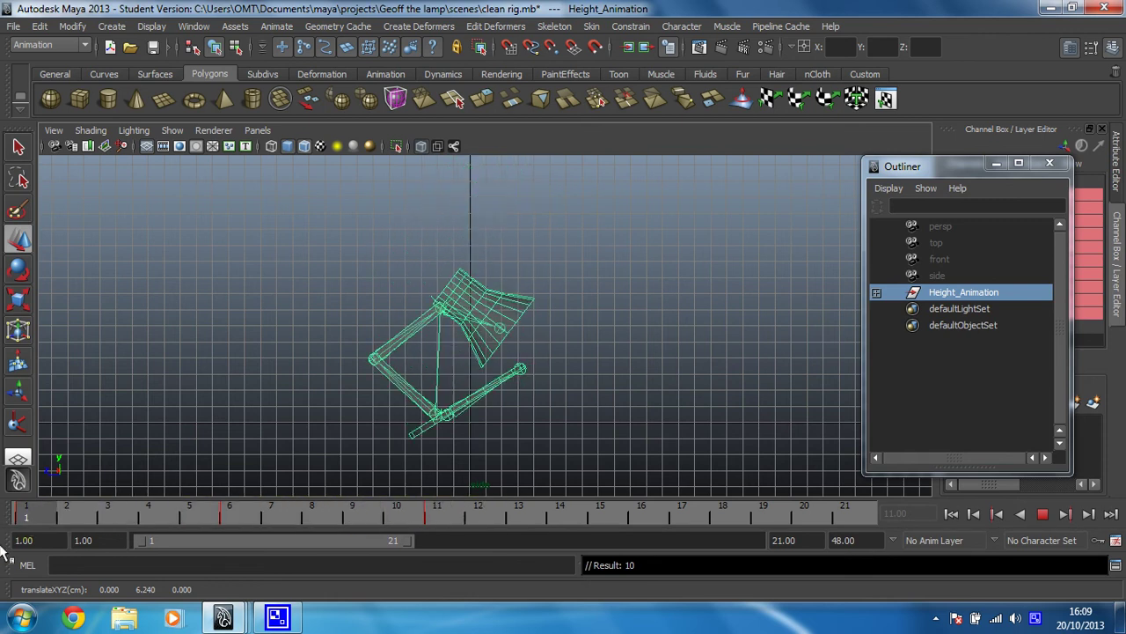
Step: At frame 16, position the Height_Animation group at a height of about 2.75 cm and key it
click(646, 517)
drag(475, 268, 471, 282)
mouse_move(471, 314)
mouse_down()
mouse_move(471, 337)
mouse_move(473, 324)
mouse_up()
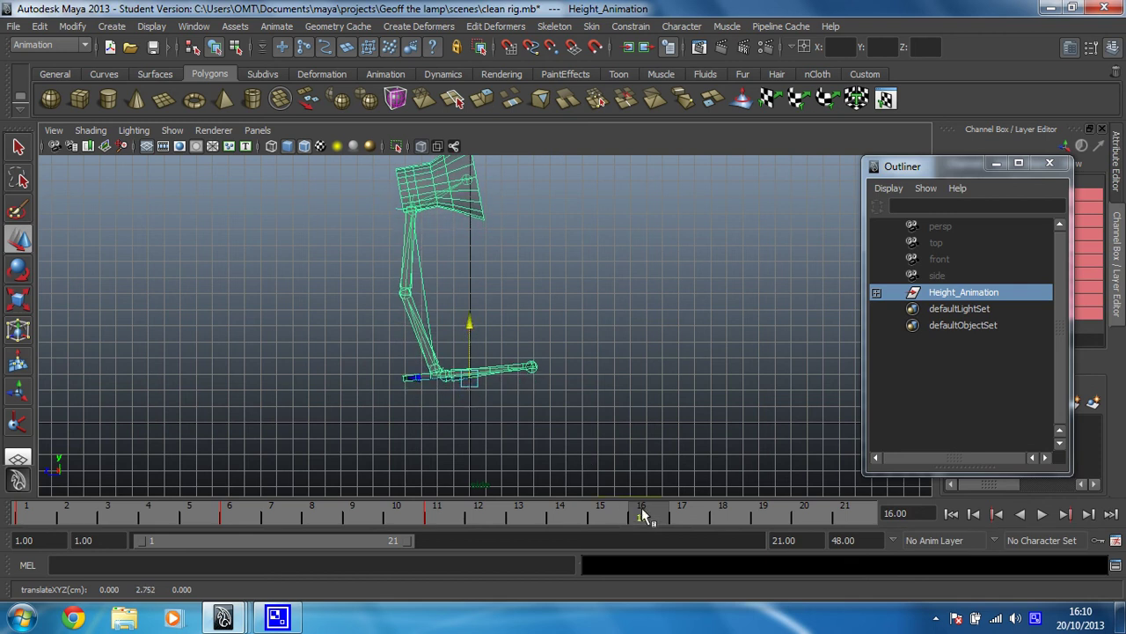
Step: Copy the Height_Animation group's key from frame 1 and paste it at frame 21
click(31, 512)
right_click(34, 513)
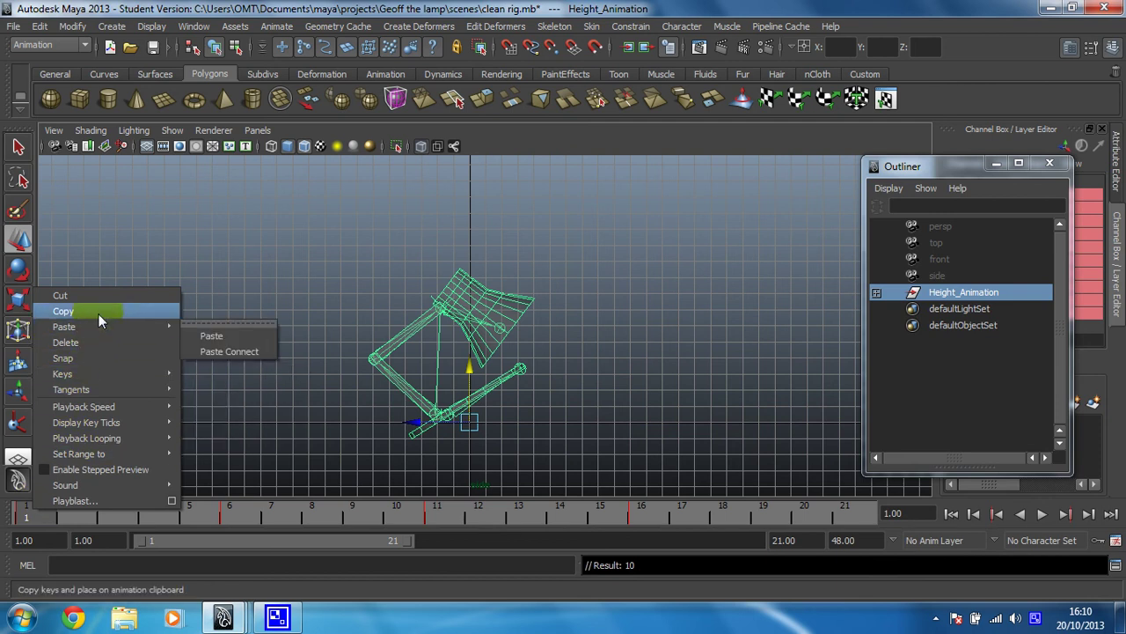
click(97, 313)
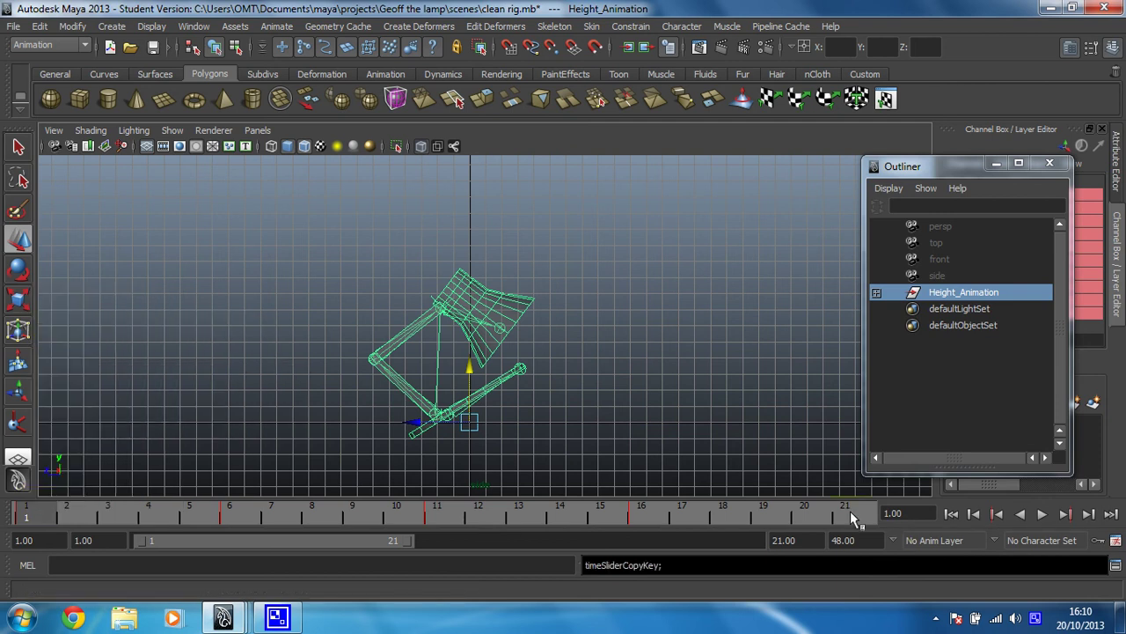
click(844, 512)
right_click(840, 513)
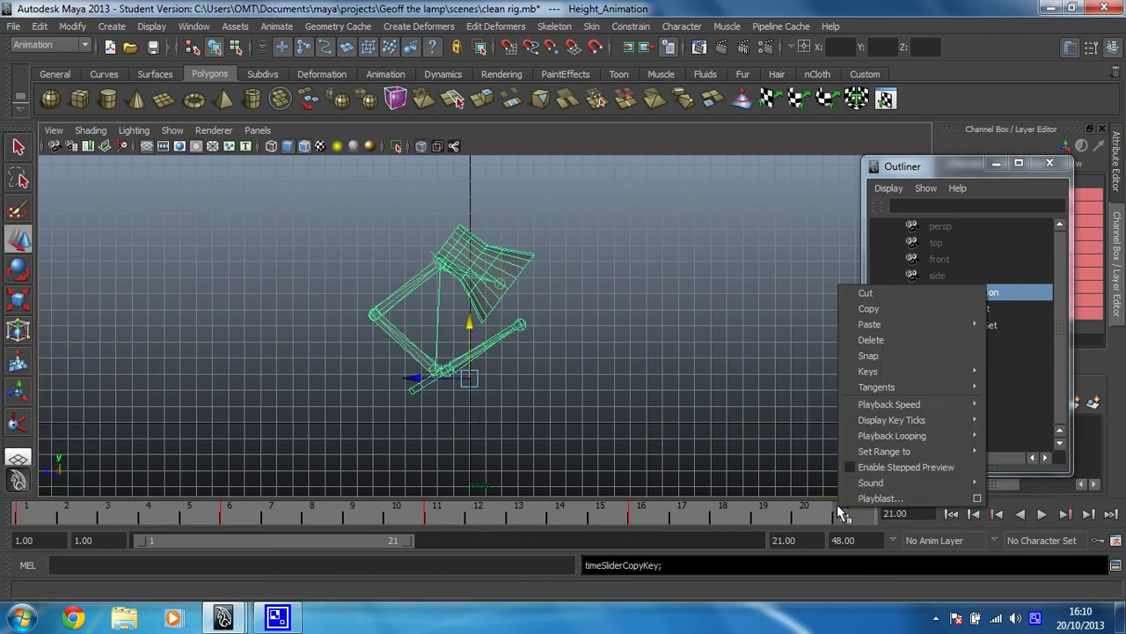
mouse_move(908, 322)
click(1002, 329)
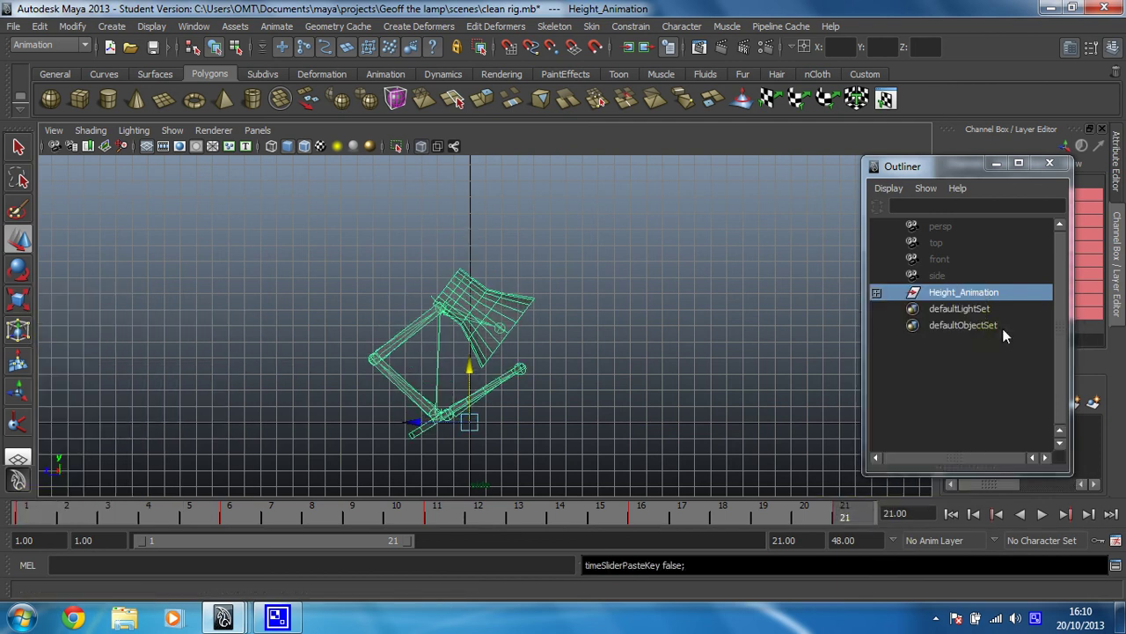
Step: Play back the finished jump animation and save the scene, accepting the student version notice
click(1044, 512)
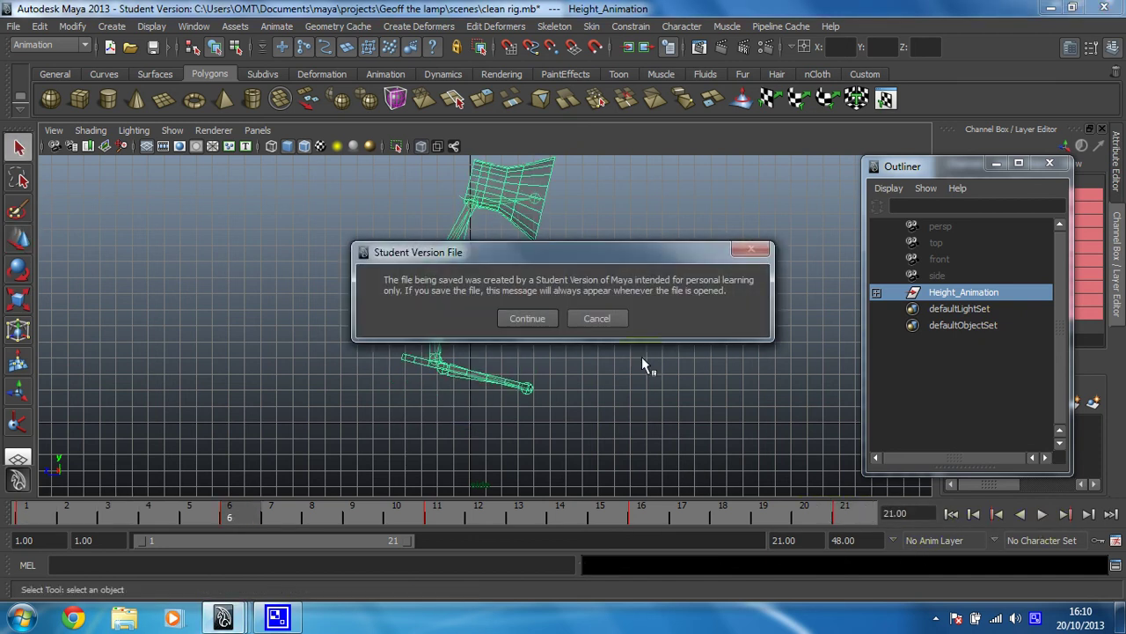
click(526, 317)
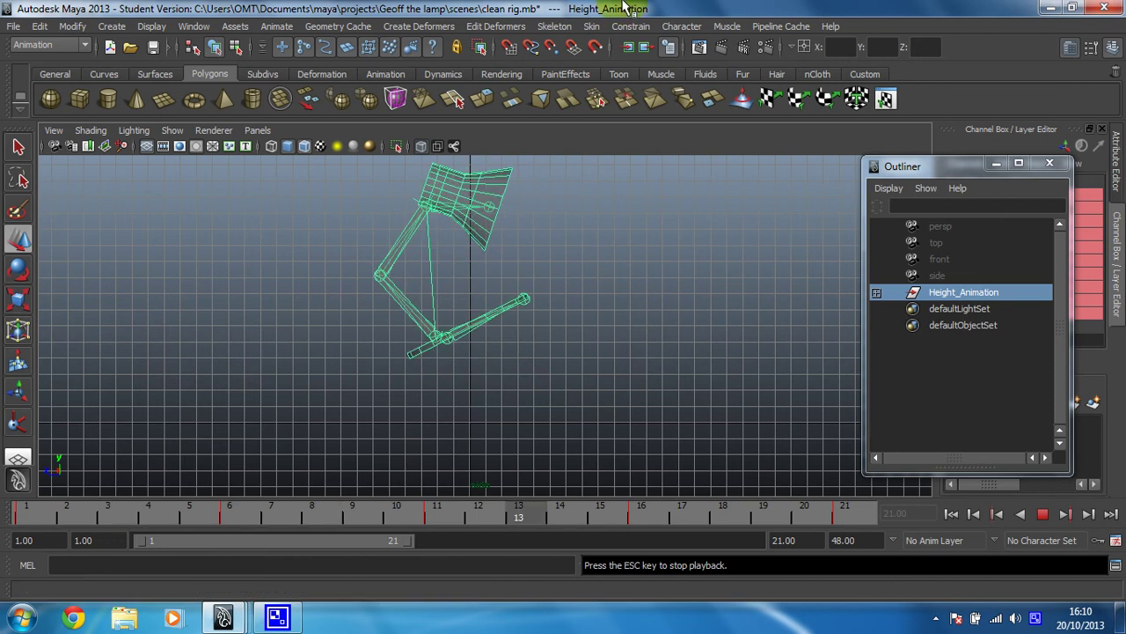